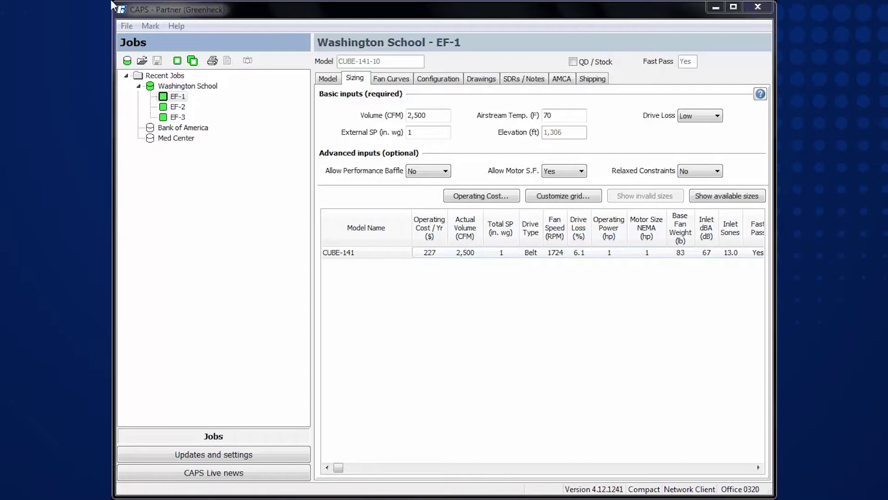
# Pick the CUBE-141 size for EF-1, then request the Revit Model (.rfa and .txt) report
pyautogui.click(447, 254)
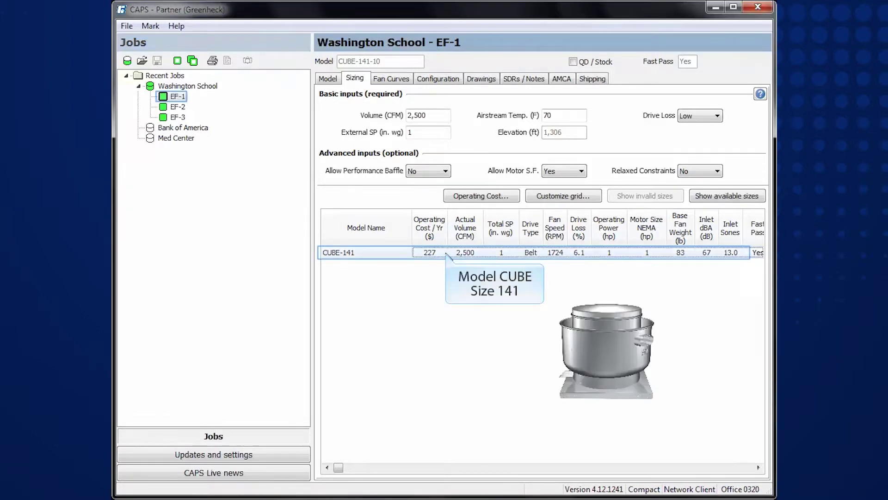
pyautogui.click(177, 97)
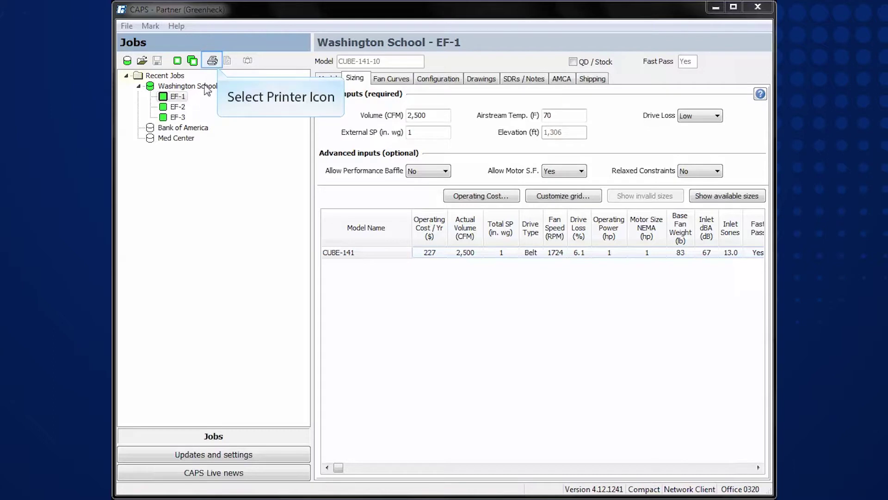
pyautogui.click(212, 61)
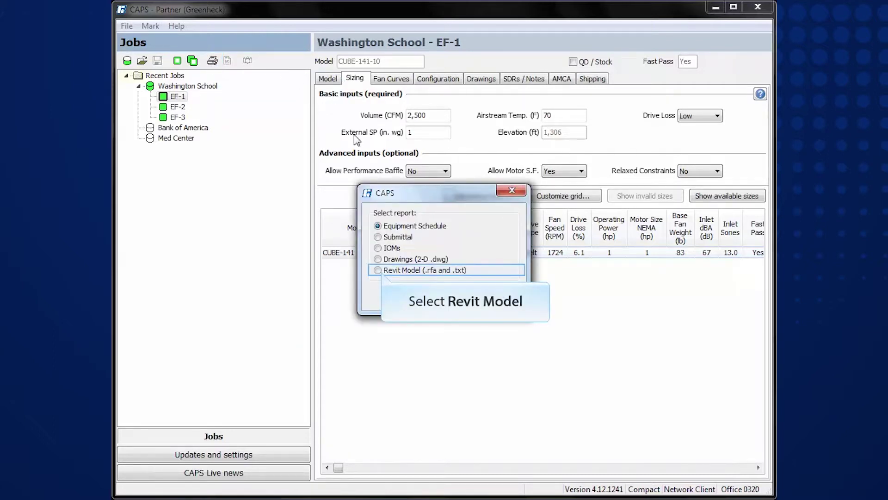
pyautogui.click(378, 271)
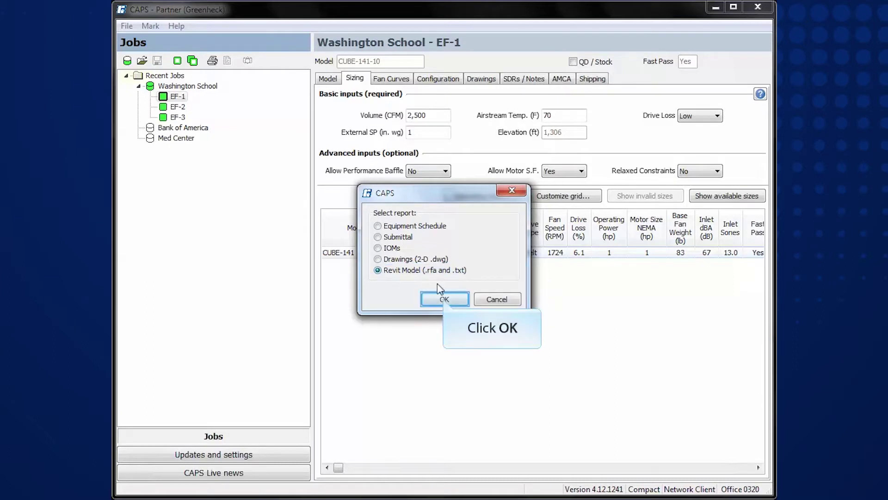
pyautogui.click(445, 300)
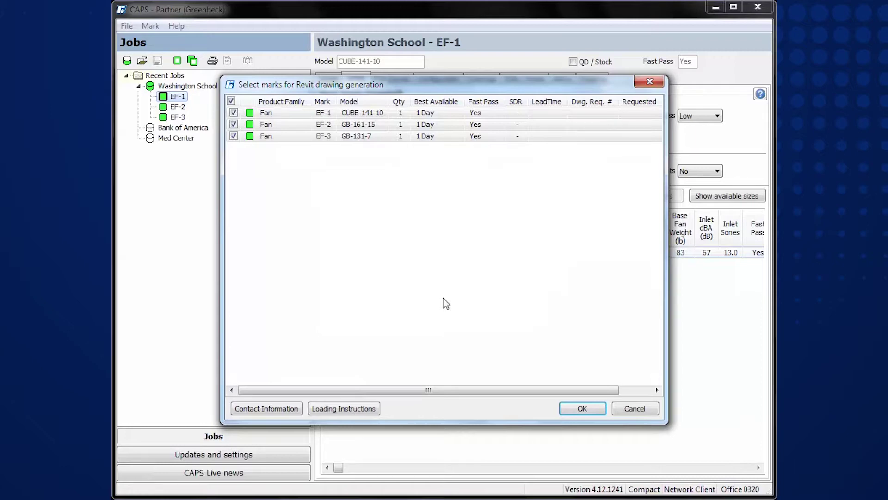
# Export Revit Summary.csv, RooftopVentilator.rfa and RooftopVentilator.txt for marks EF-1, EF-2 and EF-3
pyautogui.click(581, 409)
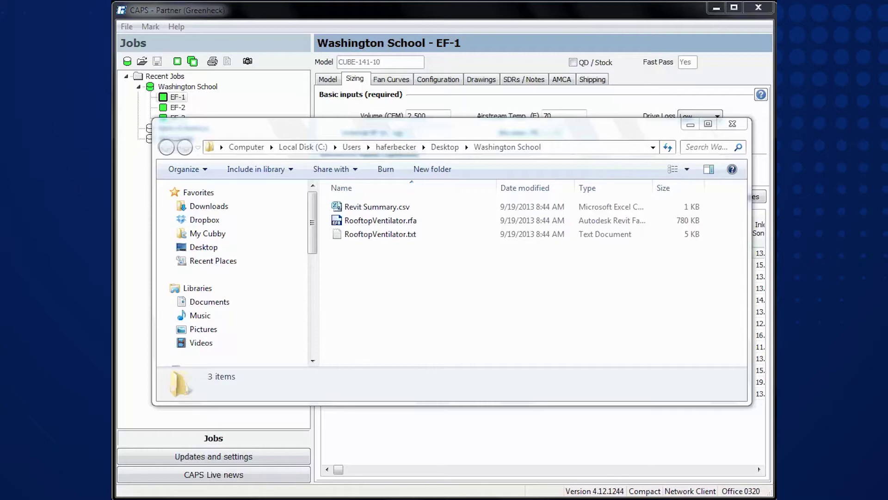
pyautogui.moveTo(483, 240); pyautogui.dragTo(323, 213)
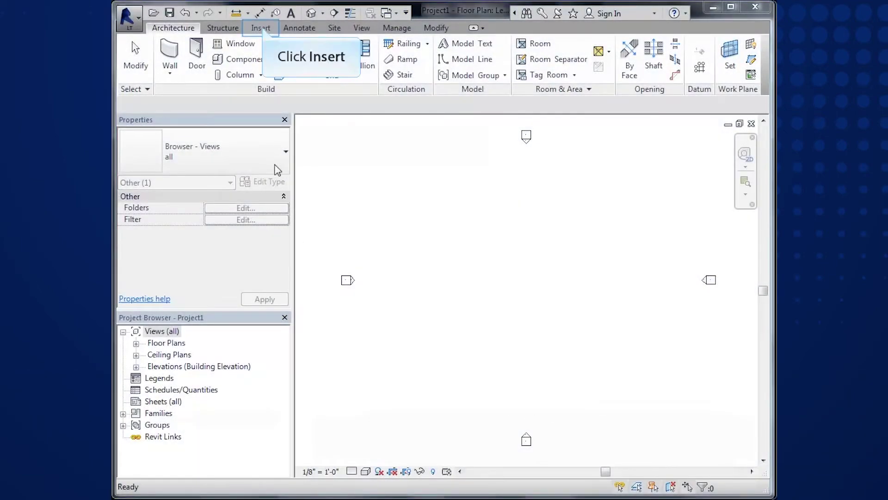
# Load RooftopVentilator.rfa from Desktop > Washington School with types EF-1, EF-2 and EF-3 selected
pyautogui.click(262, 29)
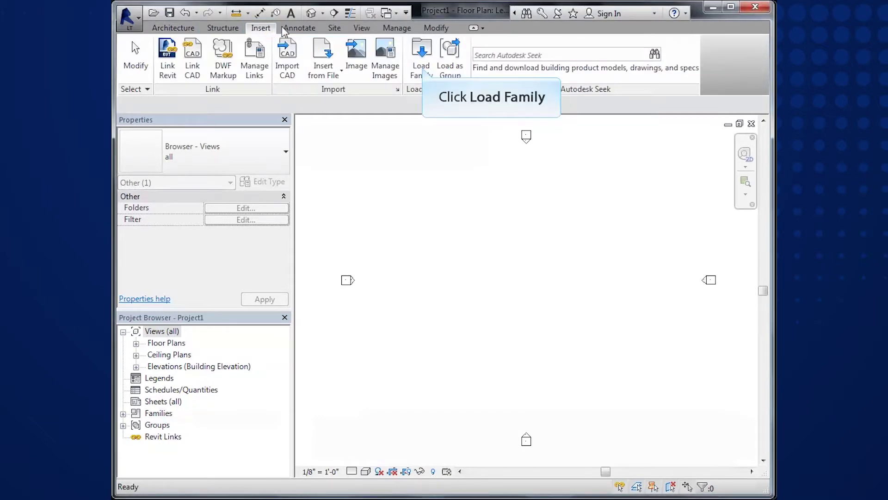
pyautogui.click(418, 57)
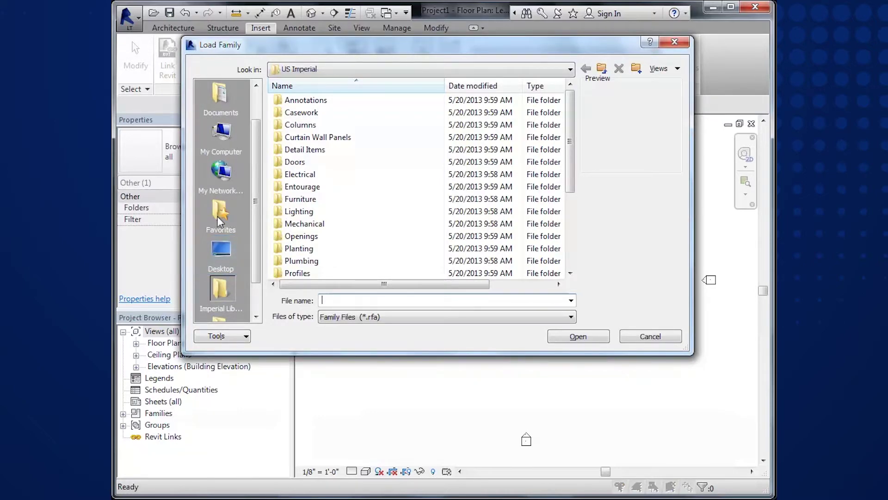
pyautogui.click(218, 256)
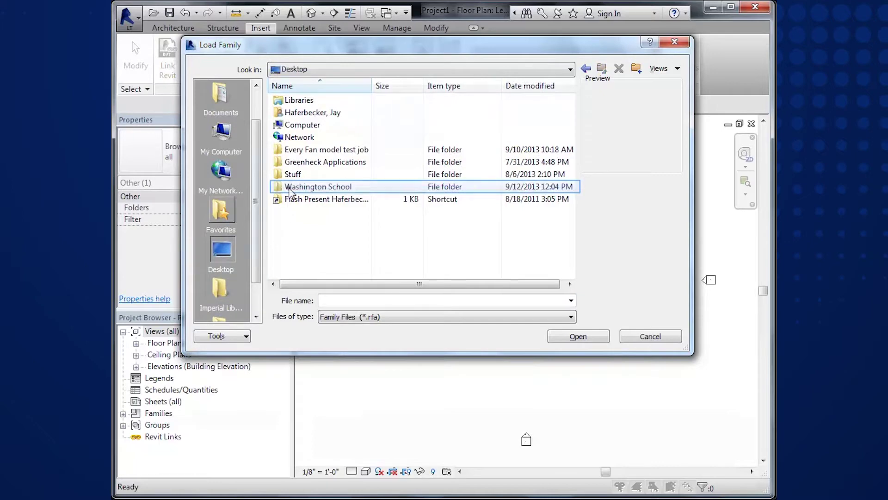
pyautogui.doubleClick(282, 192)
pyautogui.click(304, 102)
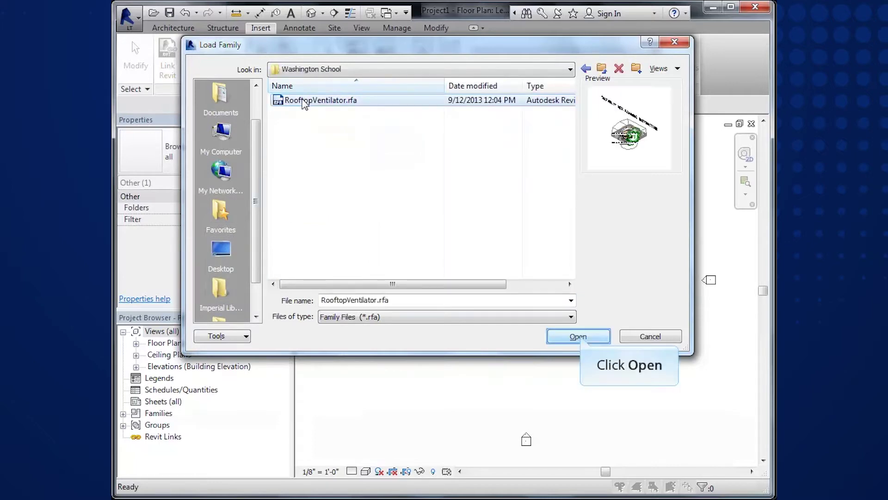
pyautogui.click(579, 336)
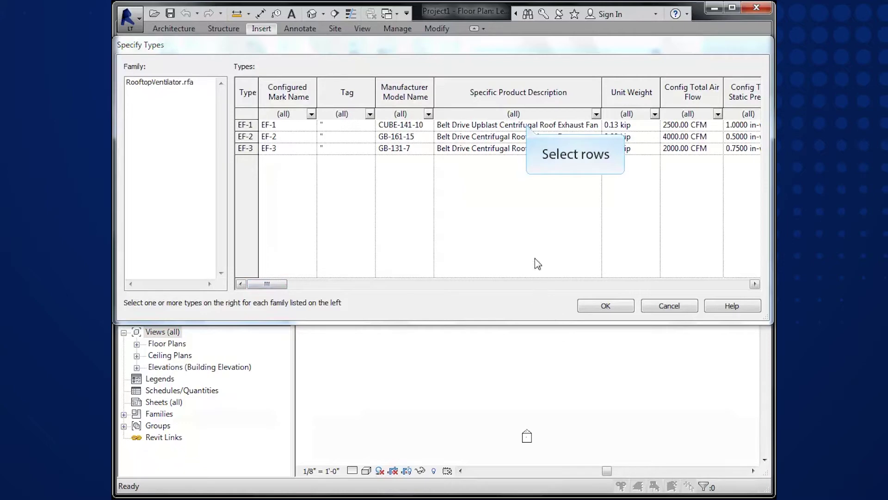
pyautogui.click(529, 126)
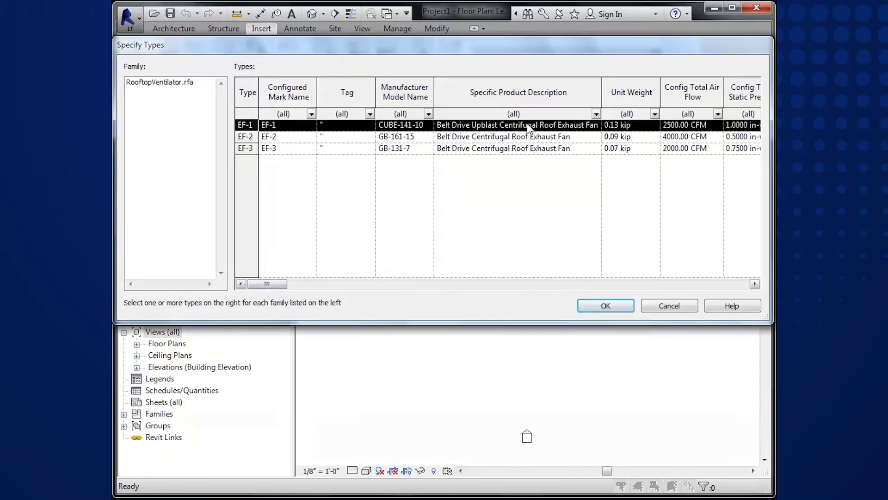
pyautogui.keyDown('shift'); pyautogui.click(535, 150); pyautogui.keyUp('shift')
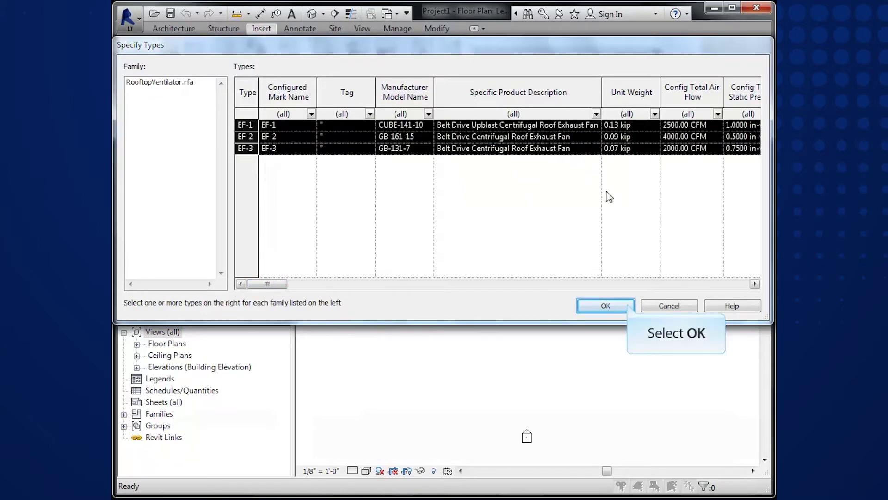
pyautogui.click(629, 307)
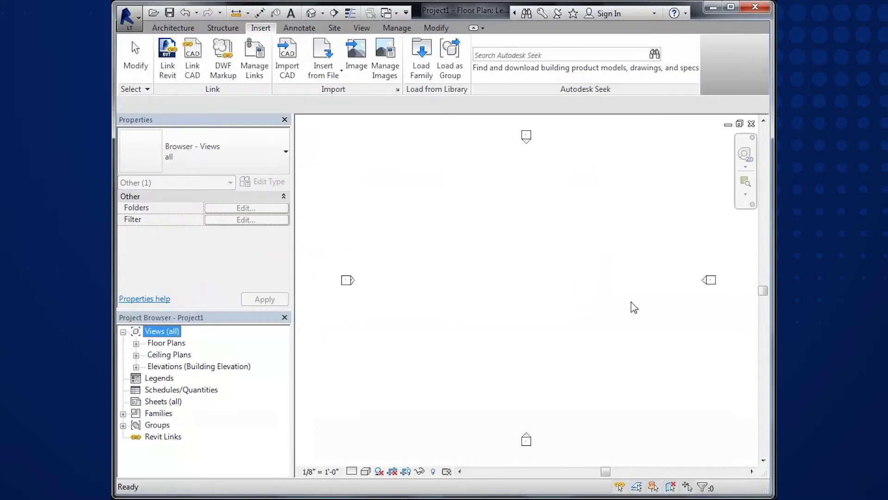
# Drag EF-1 from Families > Mechanical Equipment > RooftopVentilator to the centre of the Level 1 plan
pyautogui.click(638, 301)
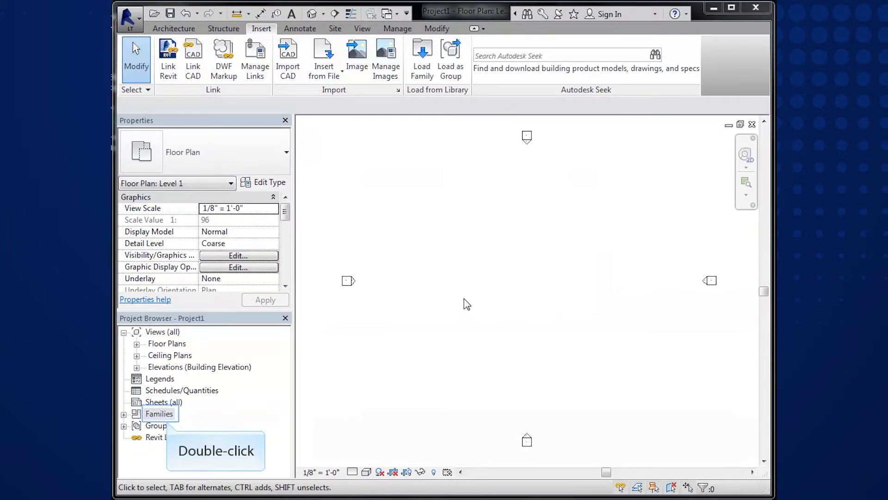
pyautogui.doubleClick(158, 413)
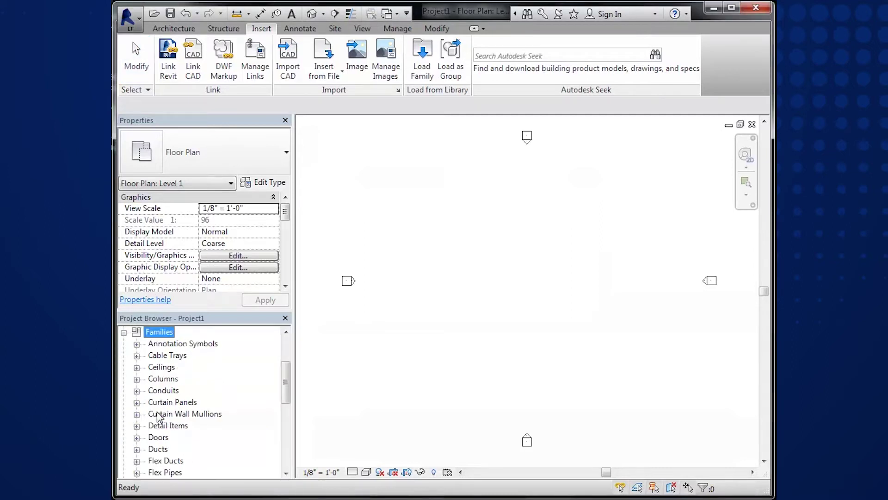
pyautogui.scroll(-7, 158, 414)
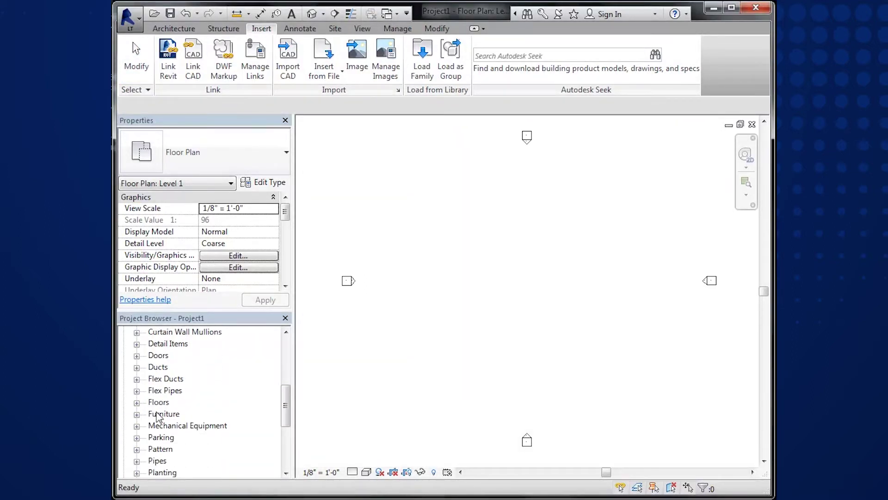
pyautogui.doubleClick(185, 426)
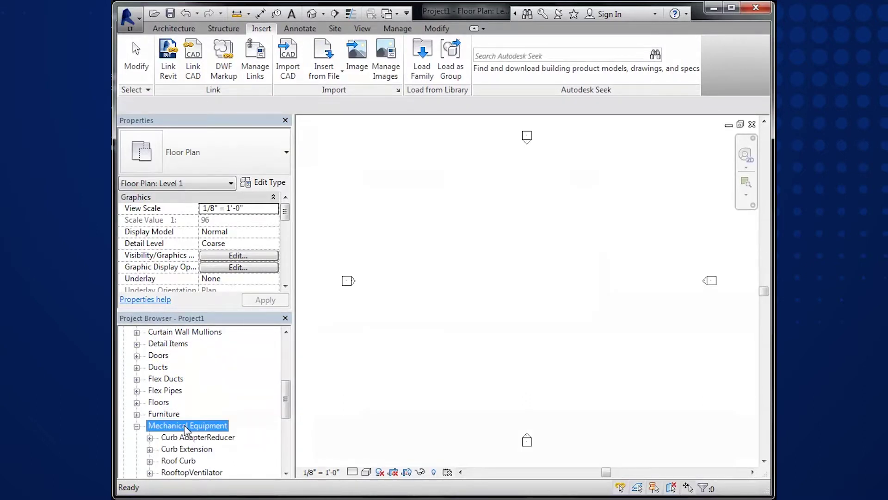
pyautogui.scroll(-1, 184, 430)
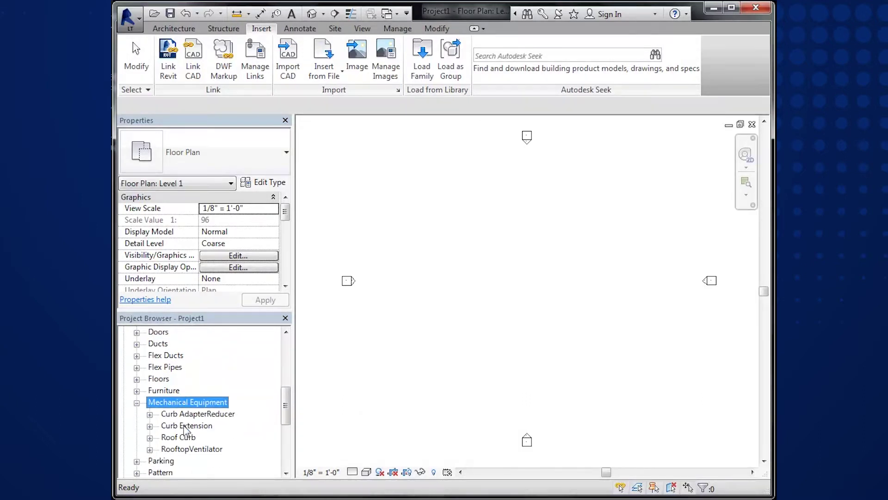
pyautogui.doubleClick(188, 438)
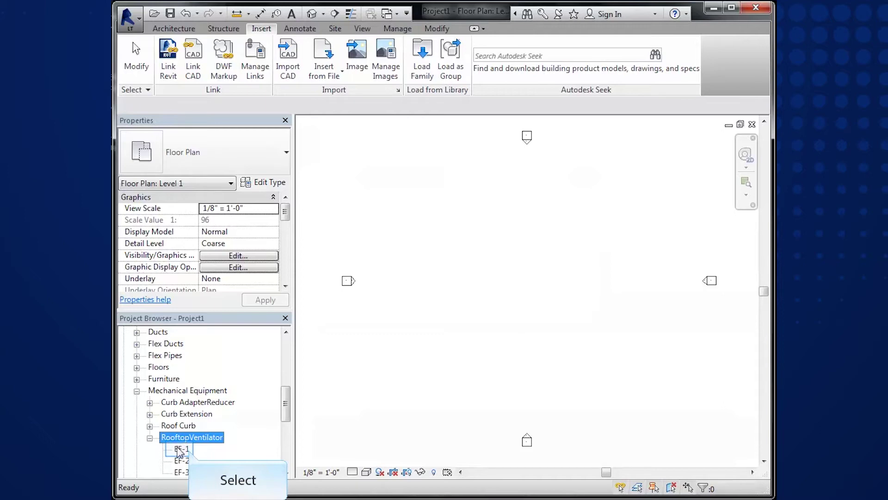
pyautogui.click(180, 449)
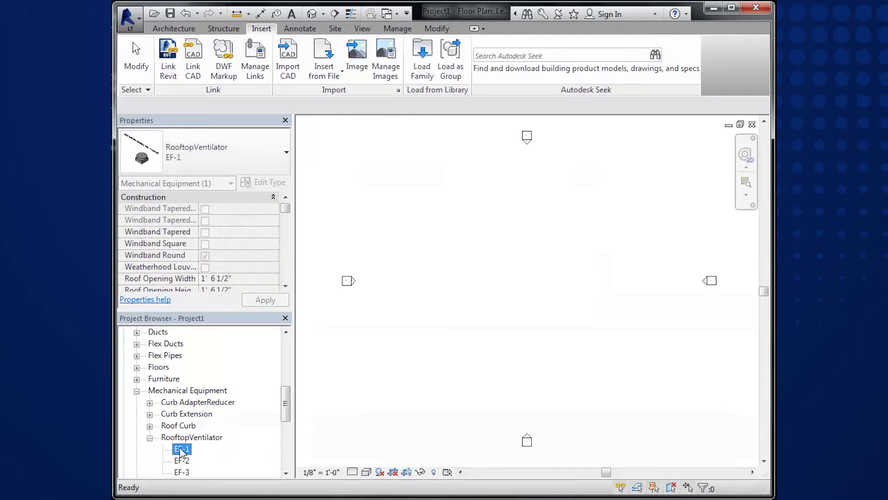
pyautogui.moveTo(188, 456); pyautogui.dragTo(508, 294)
pyautogui.press('Escape')
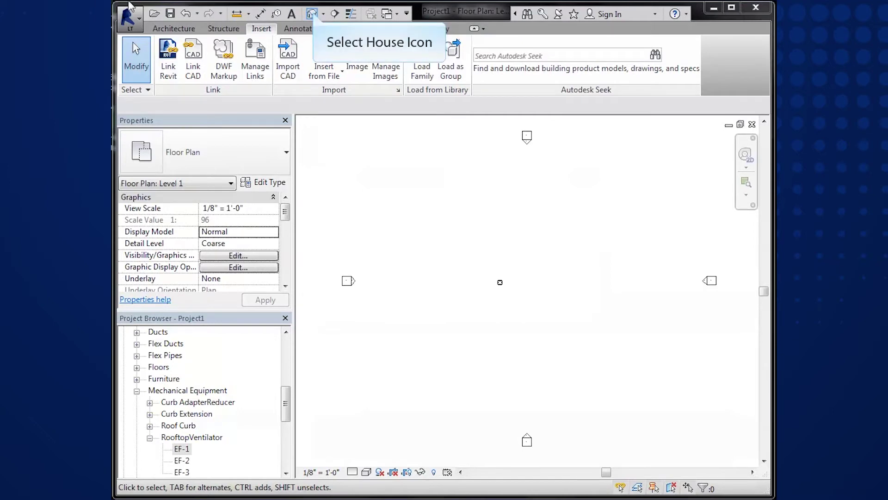
# Switch to the default {3D} view and orbit to see EF-1 on its roof curb
pyautogui.click(312, 13)
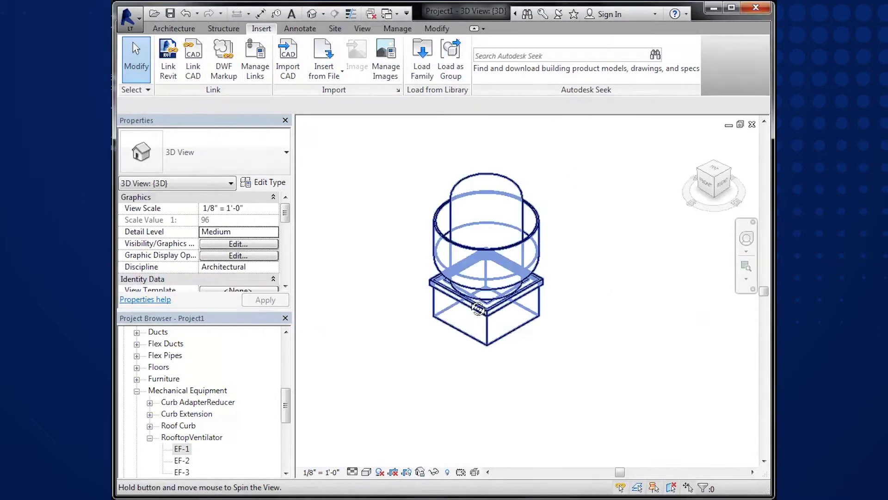
pyautogui.keyDown('shift'); pyautogui.moveTo(463, 352); pyautogui.dragTo(480, 275, button='middle'); pyautogui.keyUp('shift')
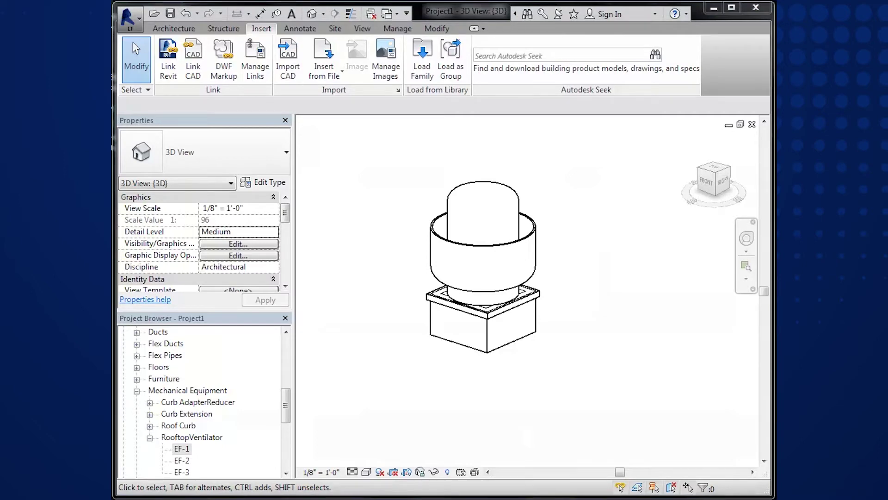
pyautogui.click(181, 448)
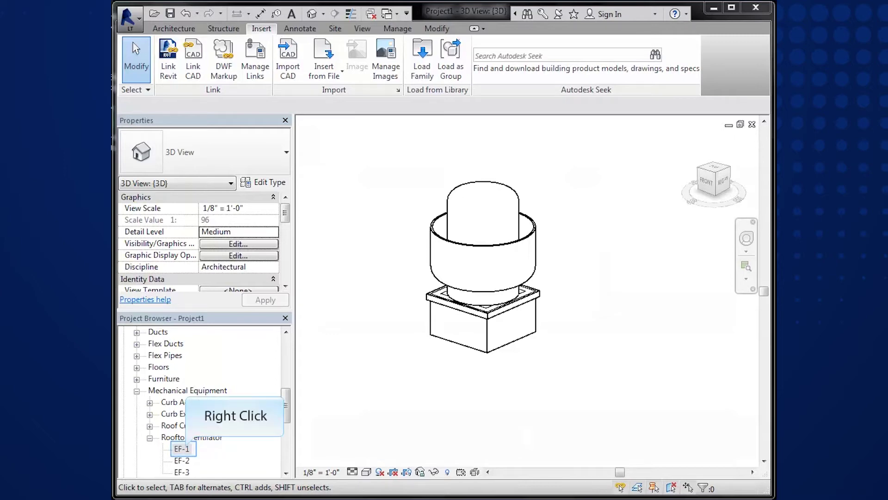
pyautogui.rightClick(182, 448)
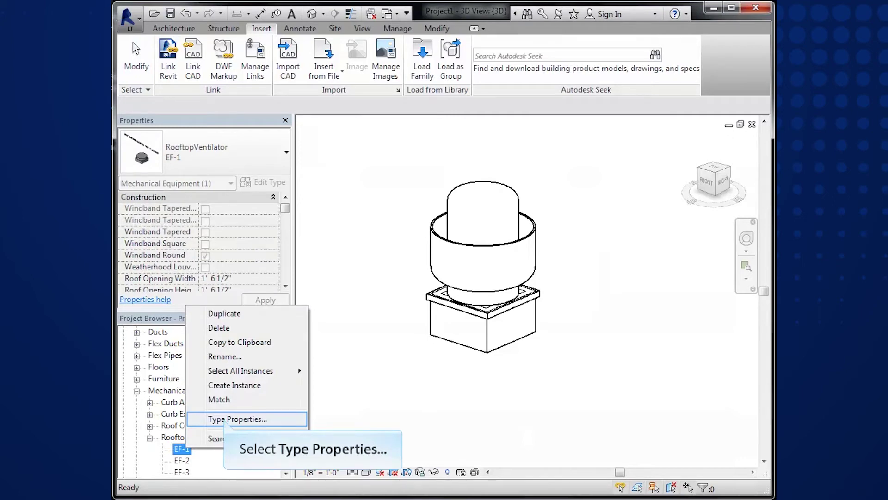
pyautogui.click(236, 419)
pyautogui.moveTo(672, 185); pyautogui.dragTo(672, 200)
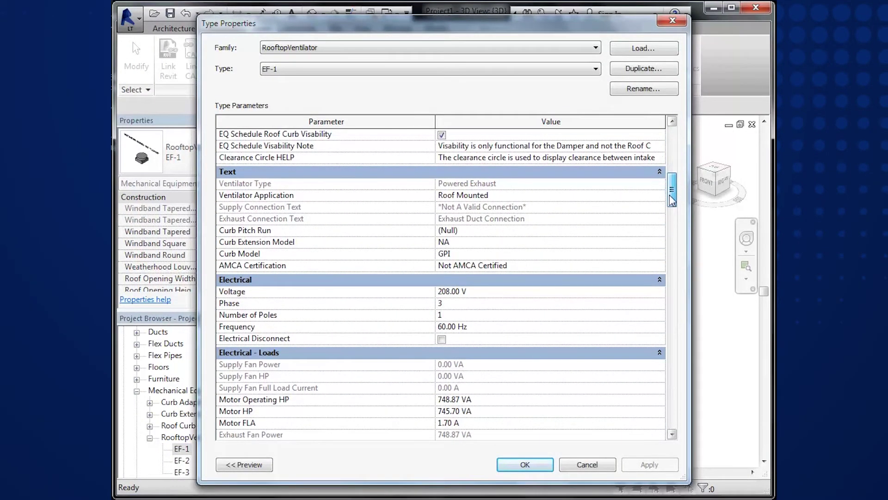
pyautogui.scroll(-1, 672, 200)
pyautogui.click(467, 279)
pyautogui.doubleClick(470, 281)
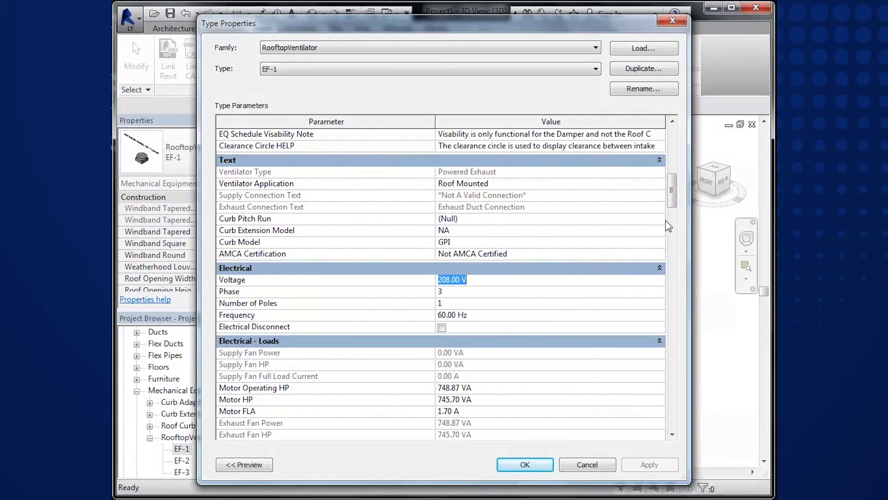
pyautogui.scroll(-15, 669, 245)
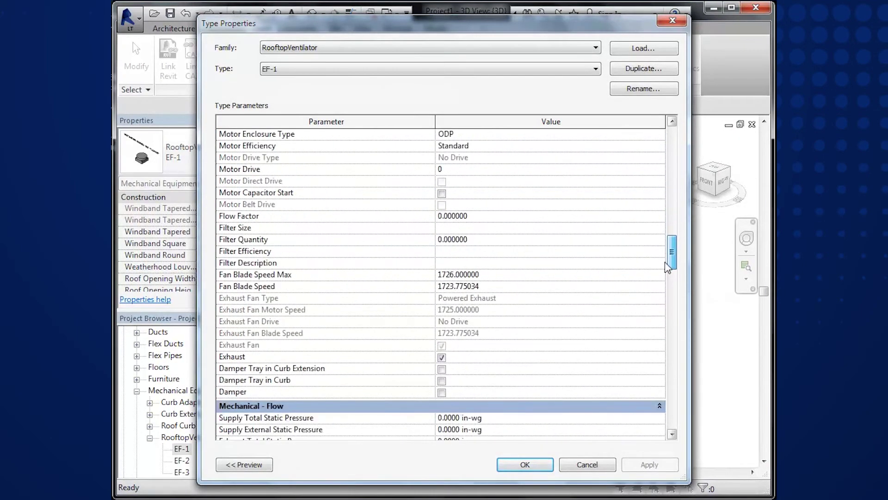
pyautogui.moveTo(666, 264); pyautogui.dragTo(668, 289)
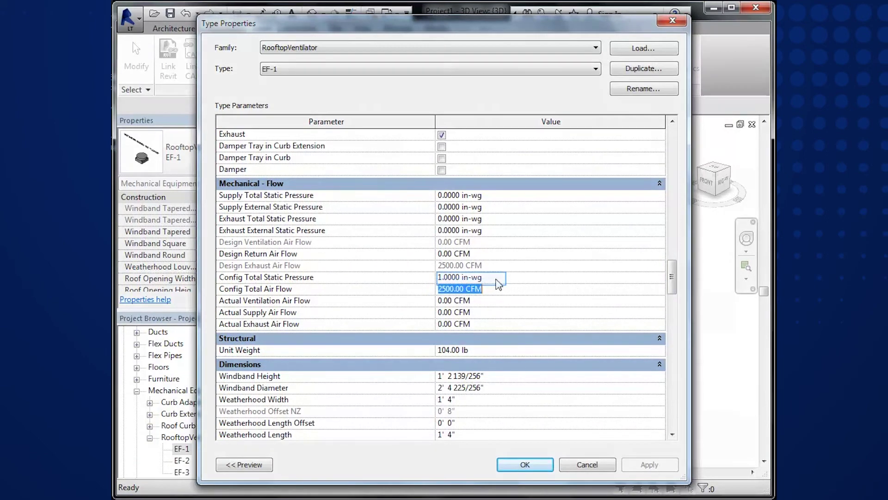
pyautogui.click(497, 278)
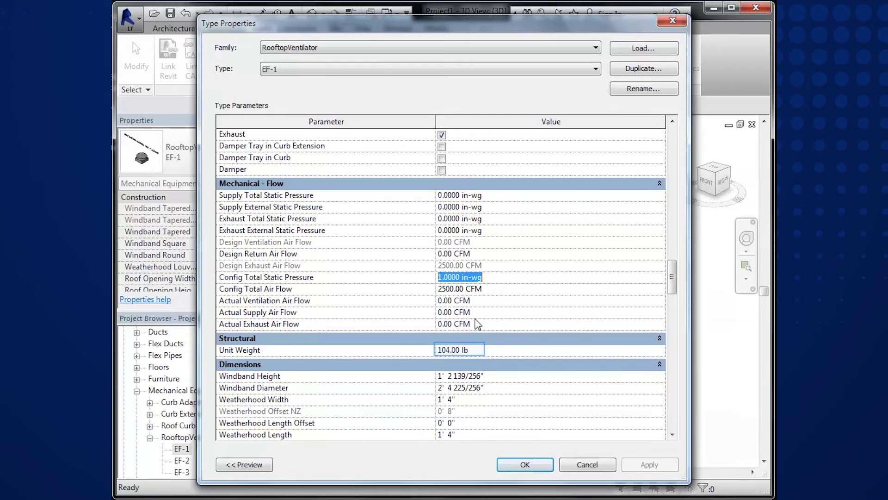
pyautogui.click(474, 351)
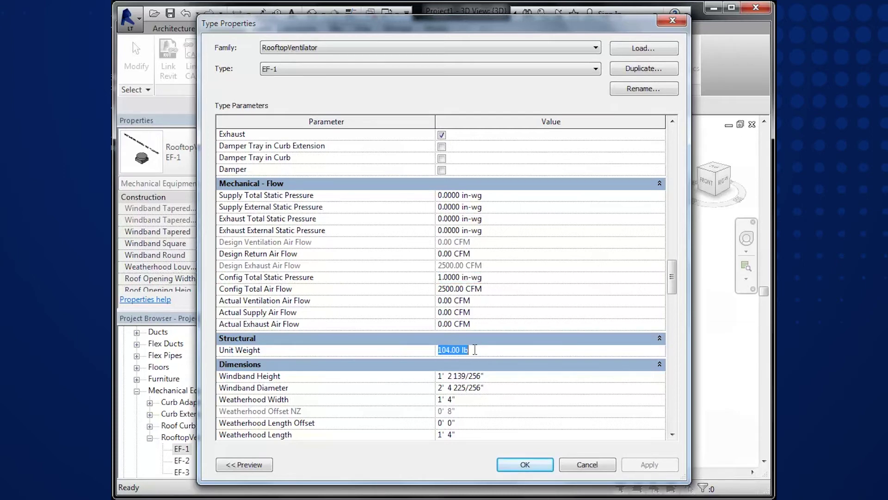
pyautogui.click(526, 465)
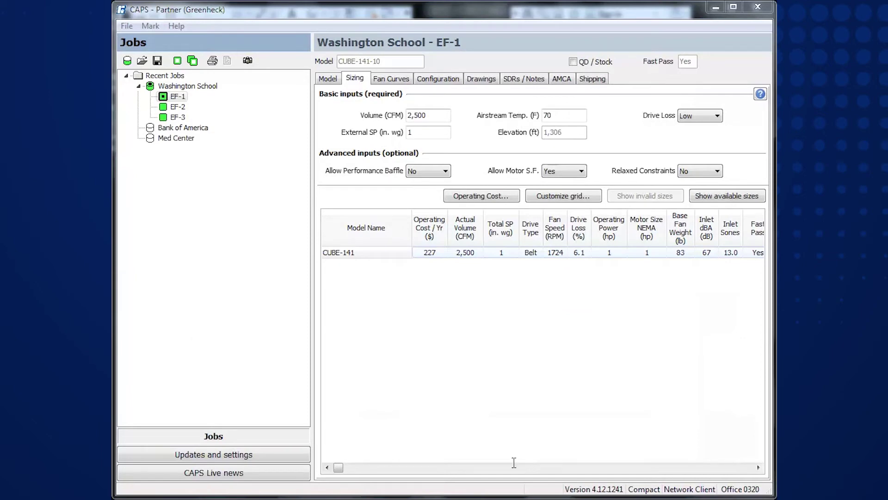
# Change EF-1's volume from 2,500 to 5,000 CFM and select the CUBE-240HP fan size
pyautogui.doubleClick(435, 116)
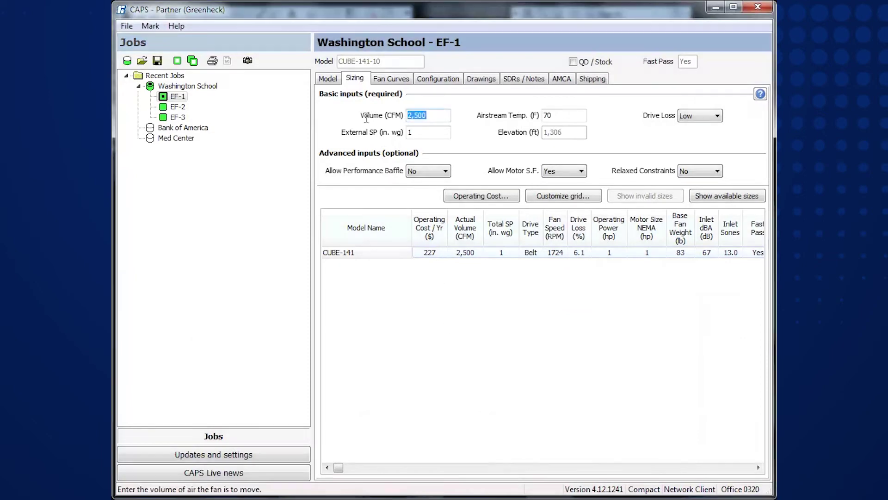
pyautogui.write('5,000')
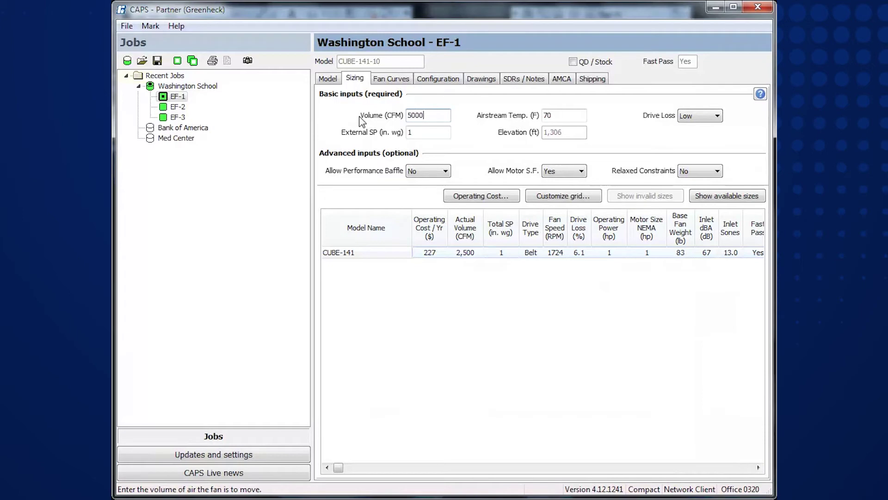
pyautogui.click(699, 196)
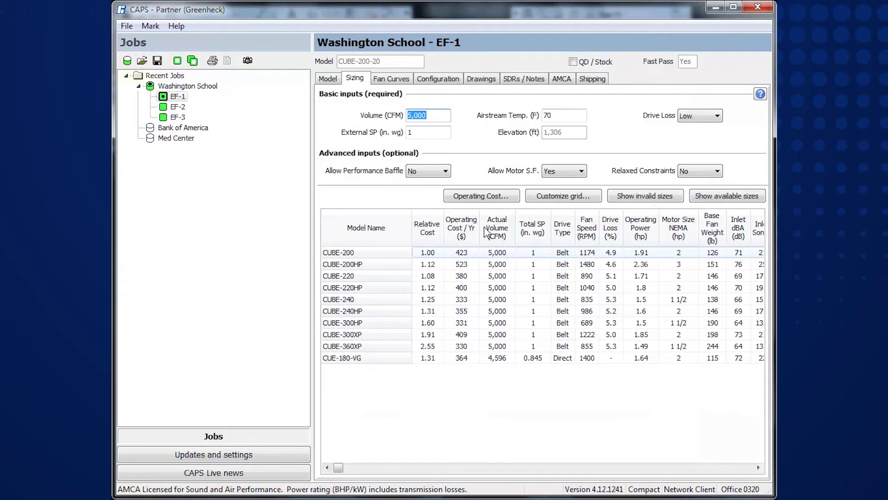
pyautogui.click(425, 312)
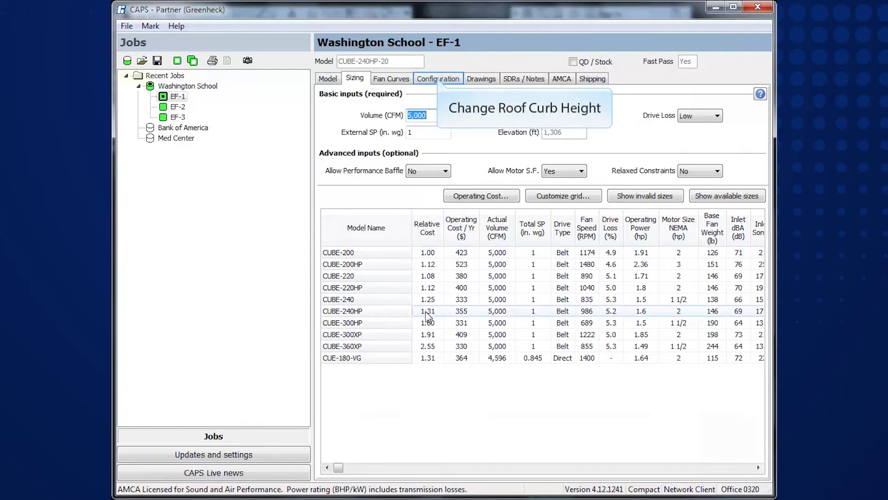
pyautogui.click(440, 80)
# Add a 26 in. high roof curb to EF-1's accessories
pyautogui.click(366, 93)
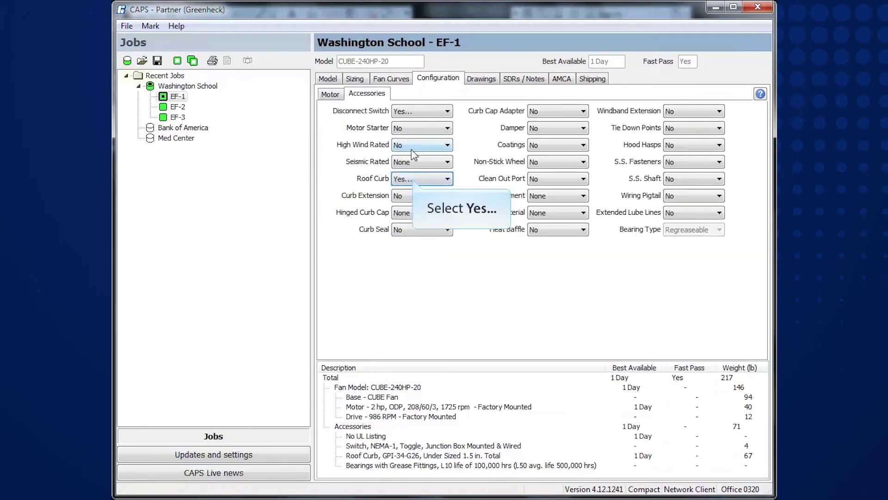
pyautogui.click(415, 180)
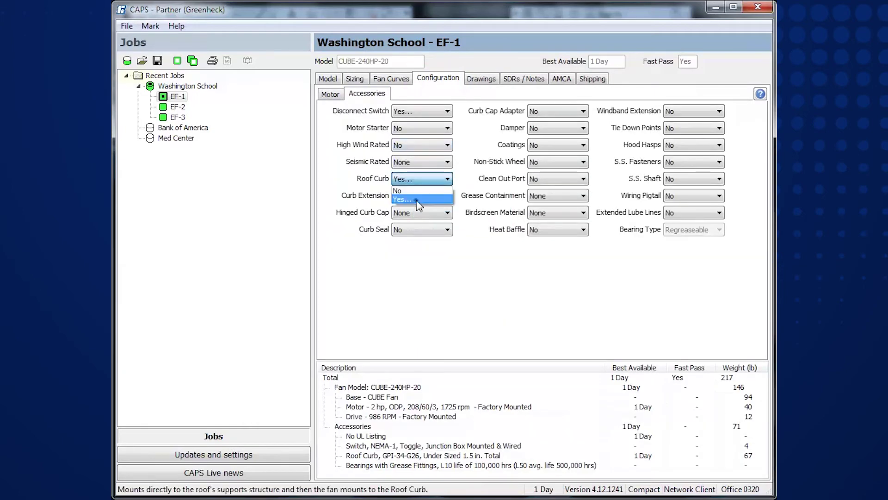
pyautogui.click(418, 200)
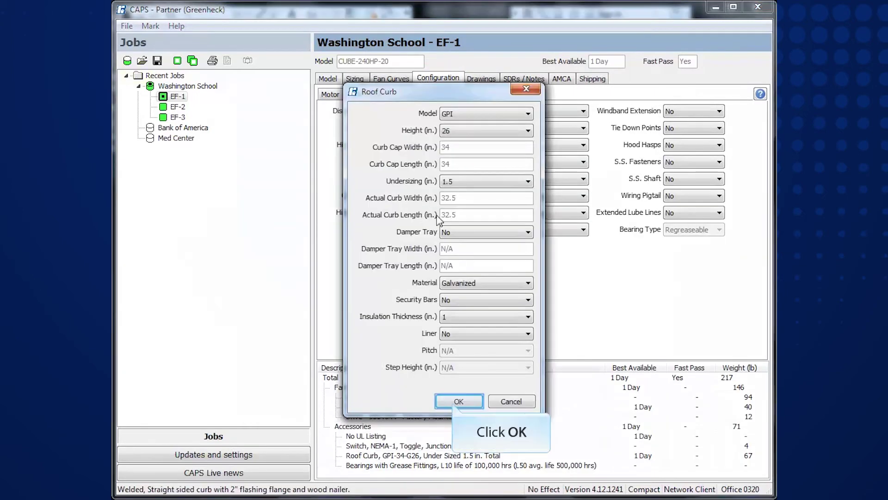
pyautogui.click(457, 401)
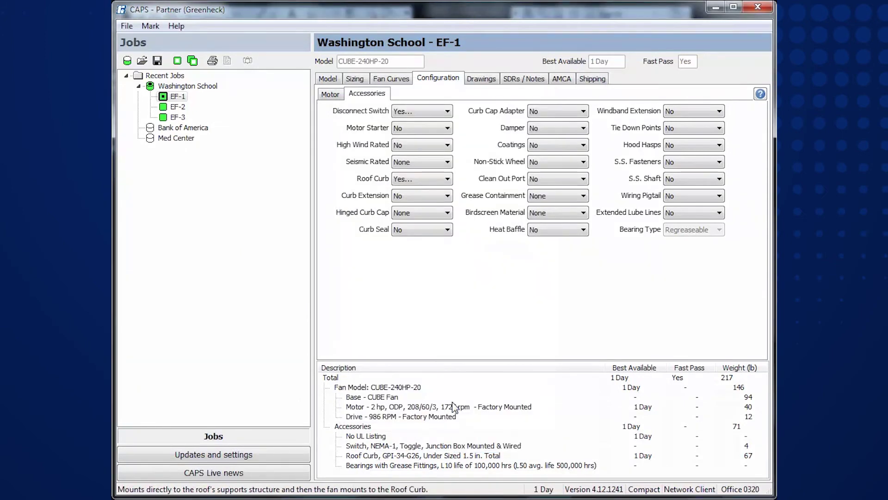
# Re-save the job and re-export the Revit model files for all marks
pyautogui.click(157, 61)
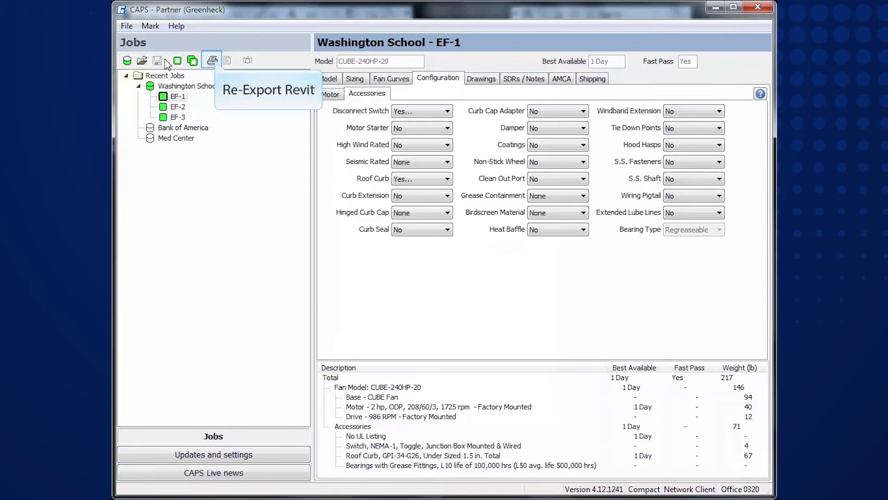
pyautogui.click(213, 61)
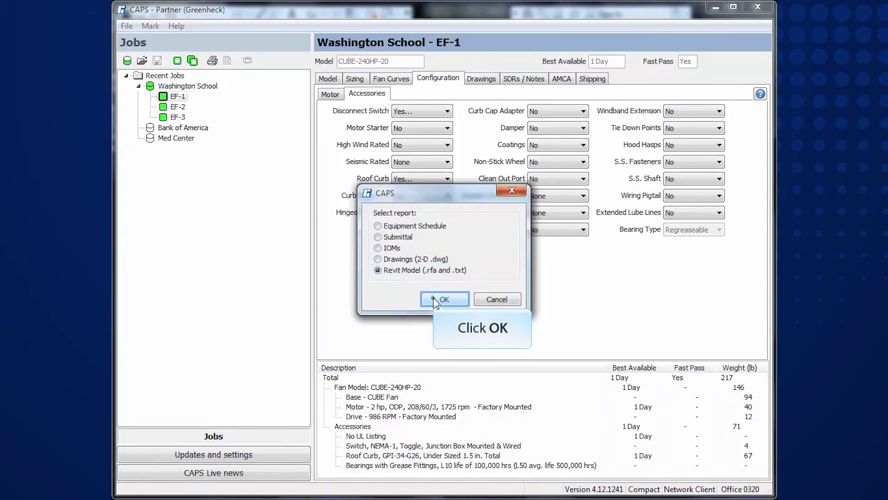
pyautogui.click(435, 298)
pyautogui.click(582, 408)
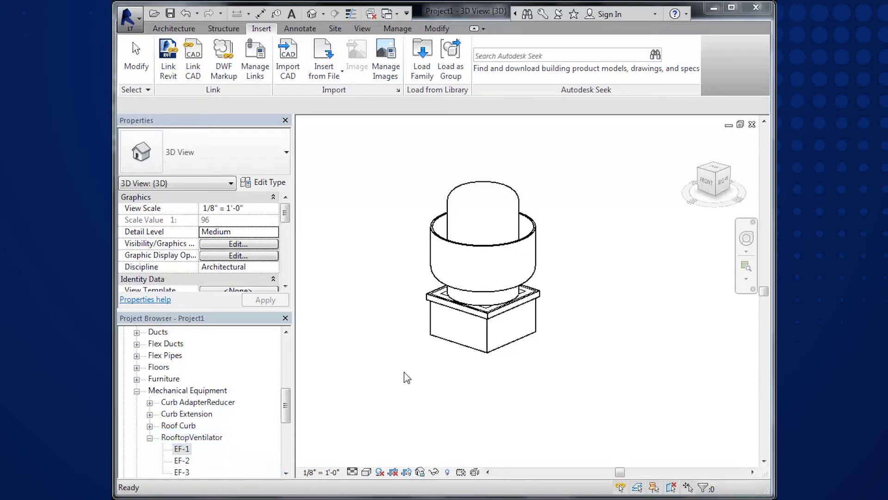
# Reload RooftopVentilator.rfa from the Project Browser with types EF-1, EF-2 and EF-3 selected
pyautogui.rightClick(184, 438)
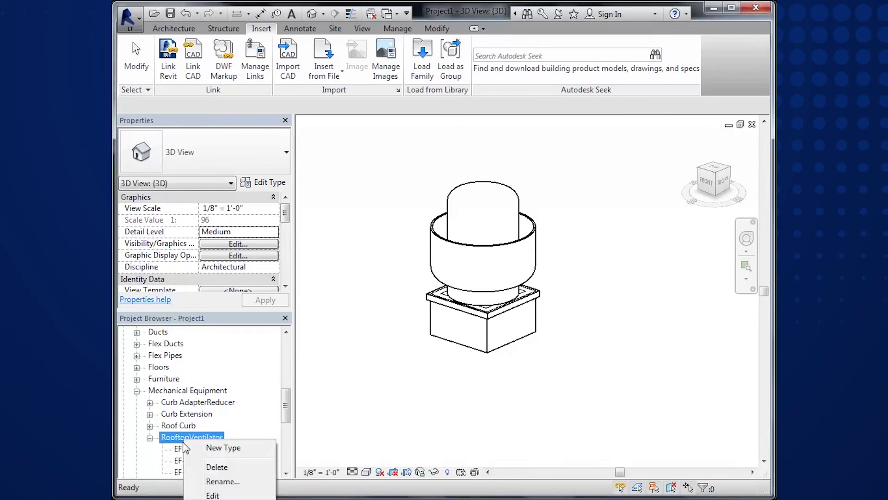
pyautogui.click(203, 498)
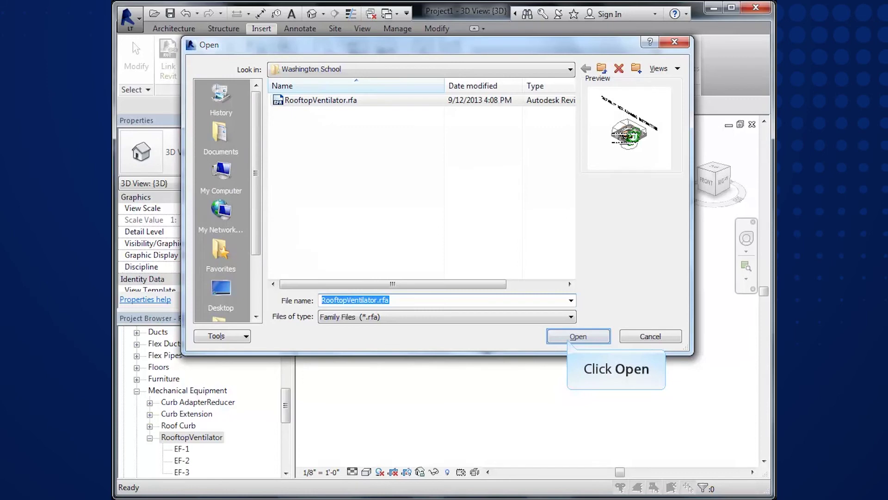
pyautogui.click(570, 338)
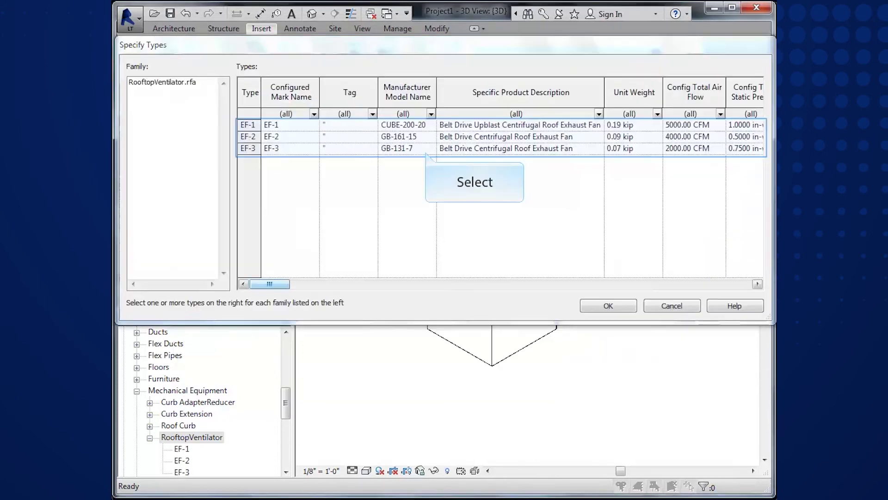
pyautogui.click(248, 125)
pyautogui.keyDown('shift'); pyautogui.click(248, 148); pyautogui.keyUp('shift')
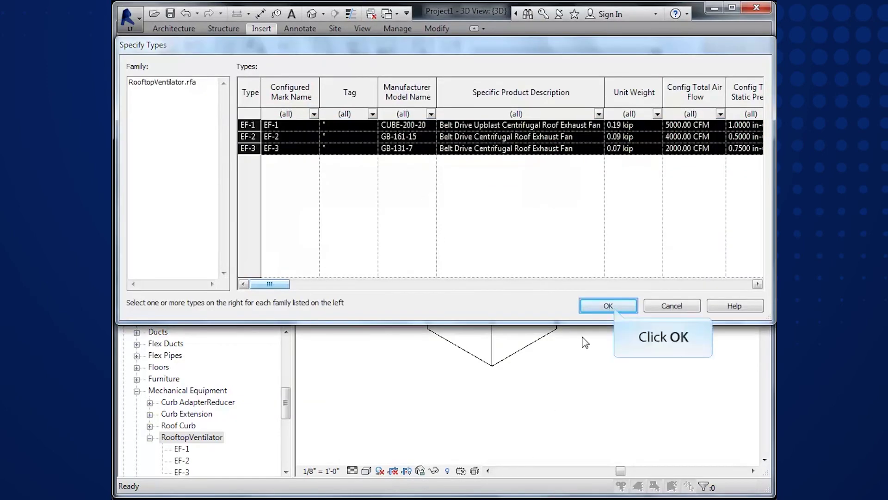
pyautogui.click(608, 306)
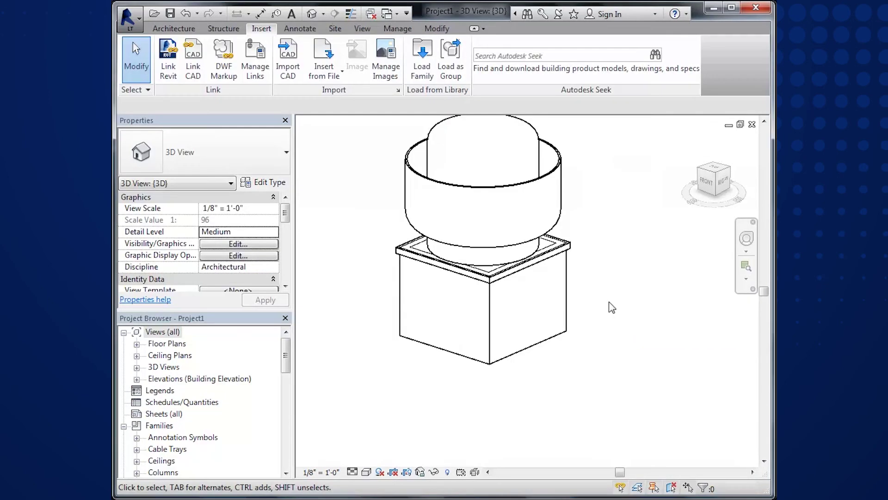